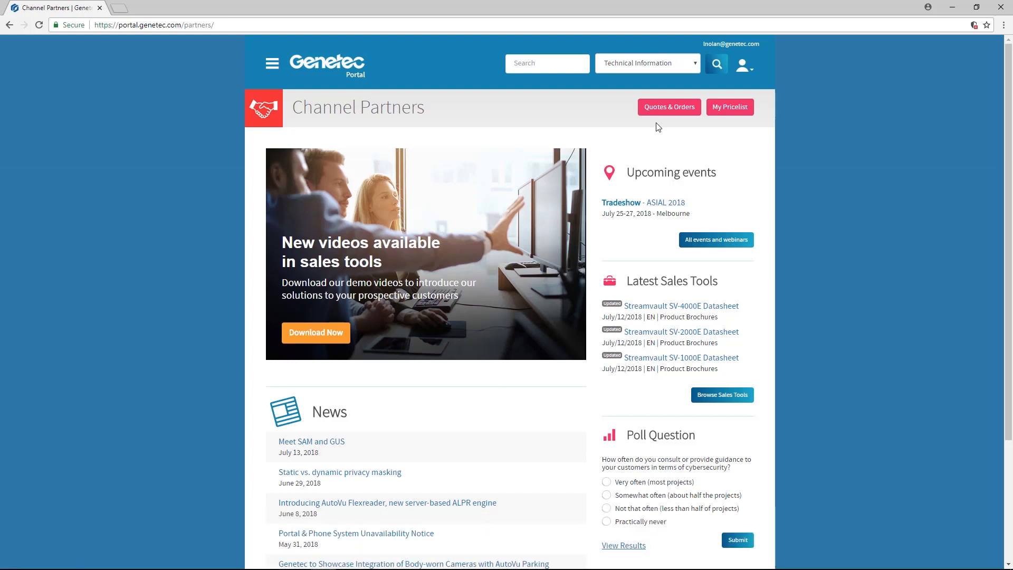
Start a new project for a new system, name it test and set its vertical to Healthcare
{"action": "left_click", "coordinate": [661, 108]}
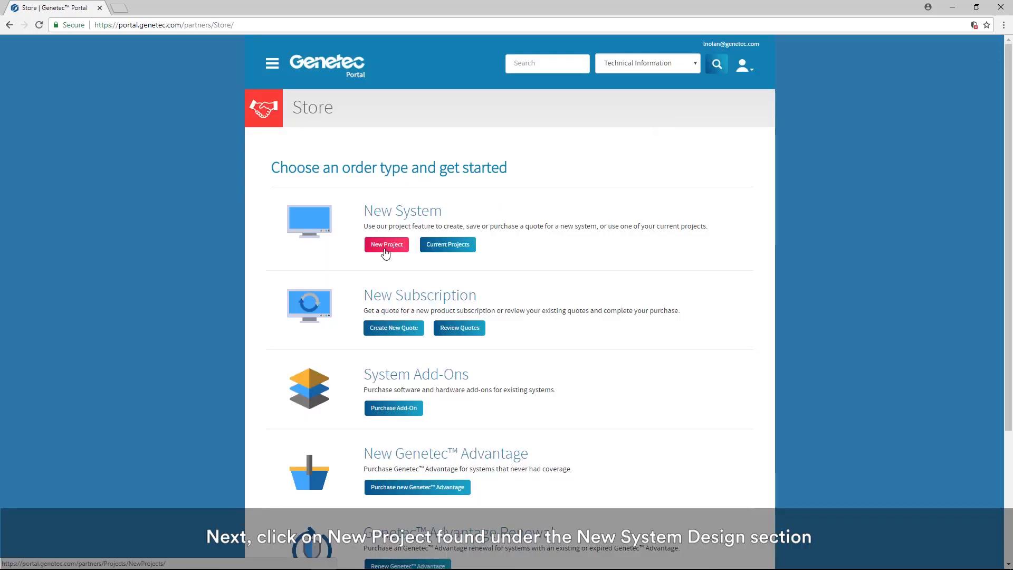
{"action": "left_click", "coordinate": [385, 246]}
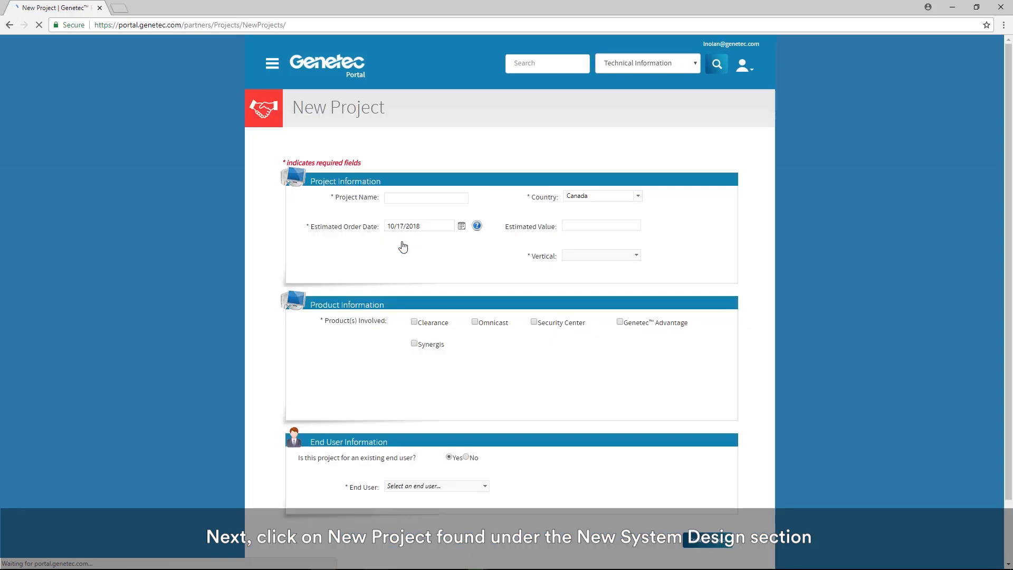
{"action": "left_click", "coordinate": [389, 197]}
{"action": "left_click", "coordinate": [404, 197]}
{"action": "type", "text": "test"}
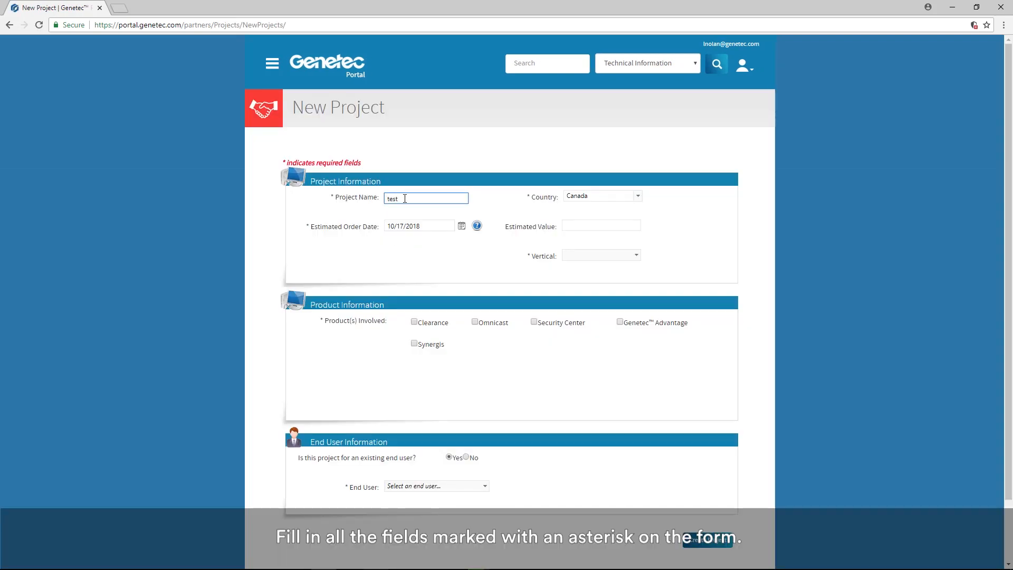
{"action": "left_click", "coordinate": [620, 256]}
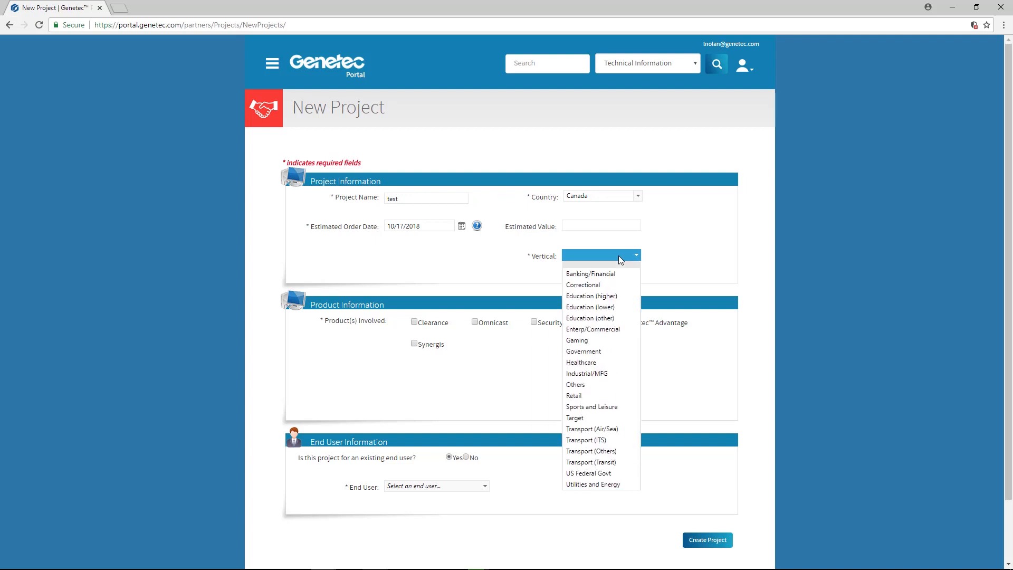
{"action": "left_click", "coordinate": [579, 358]}
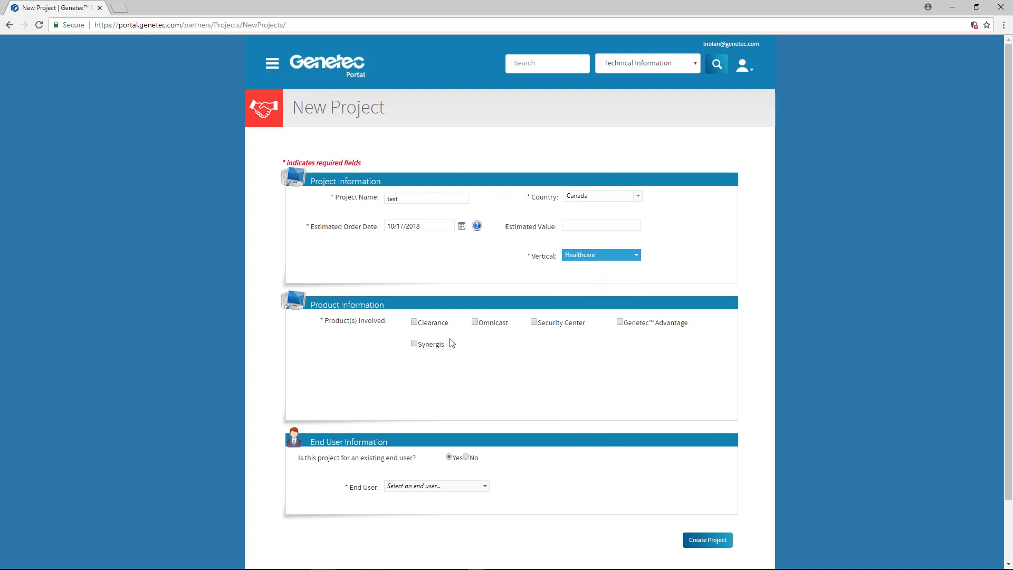
Include Security Center and Genetec Advantage as products, with Axis Communications as camera manufacturer and BCDvideo as storage manufacturer
{"action": "left_click", "coordinate": [533, 321]}
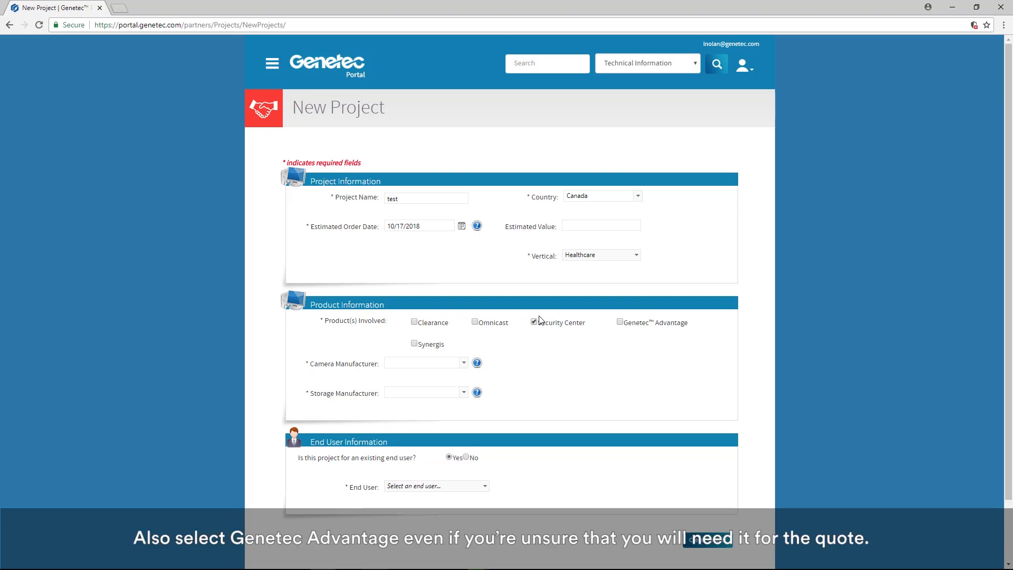
{"action": "left_click", "coordinate": [621, 323]}
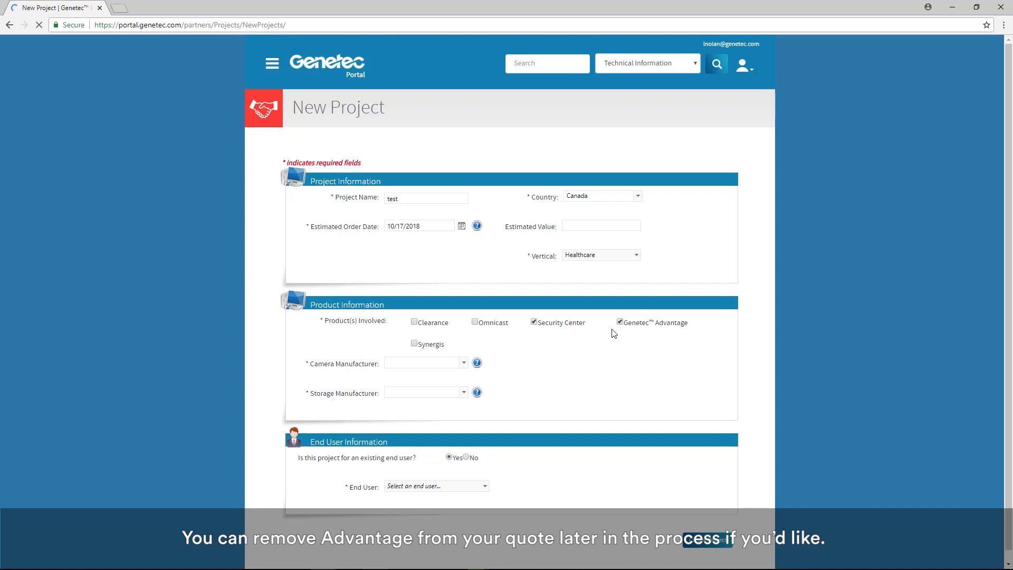
{"action": "left_click", "coordinate": [463, 363]}
{"action": "left_click", "coordinate": [464, 394]}
{"action": "left_click", "coordinate": [464, 393]}
{"action": "left_click", "coordinate": [443, 404]}
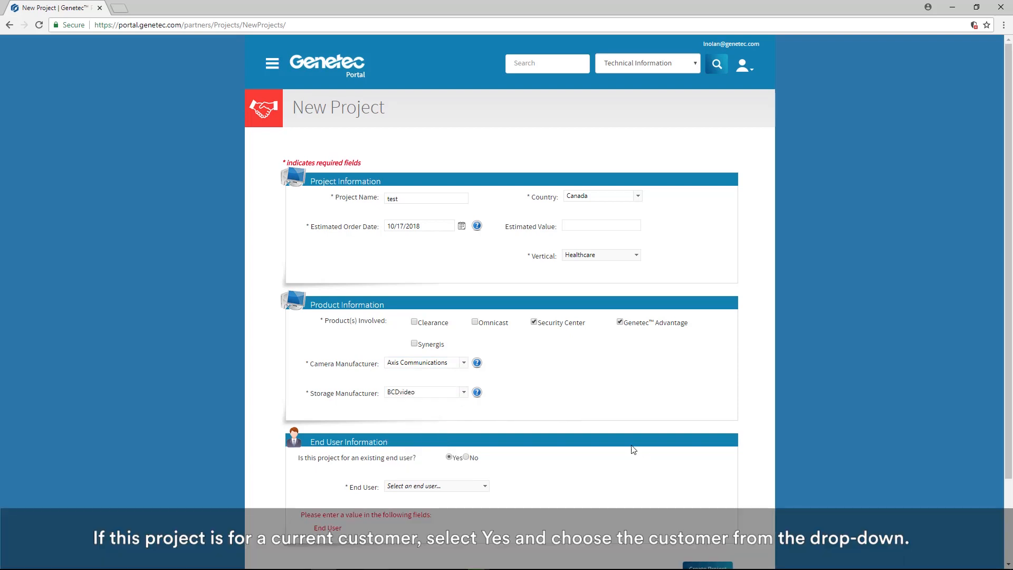
Assign the existing end user ABC to the project
{"action": "left_click", "coordinate": [486, 485]}
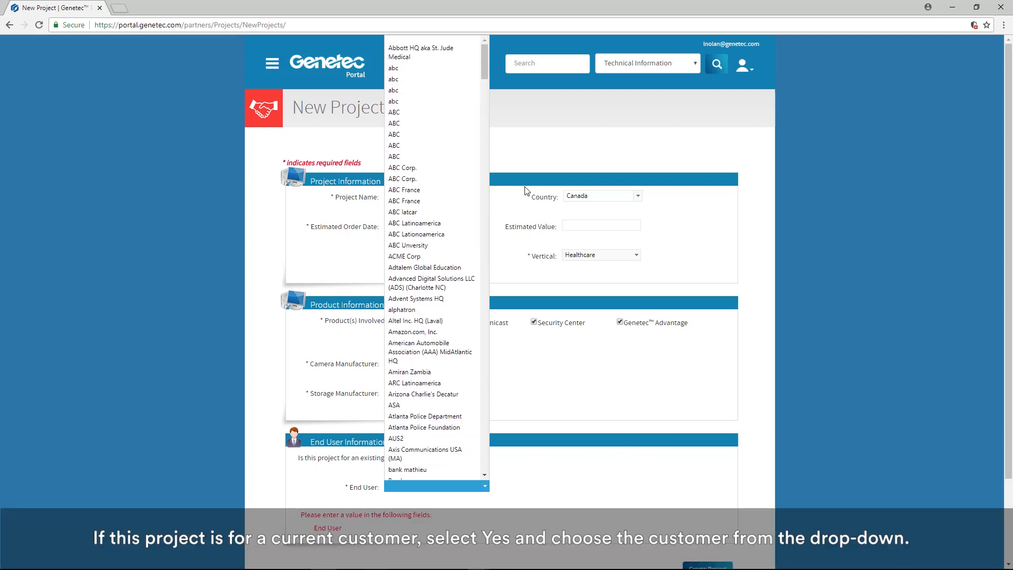
{"action": "left_click", "coordinate": [397, 158]}
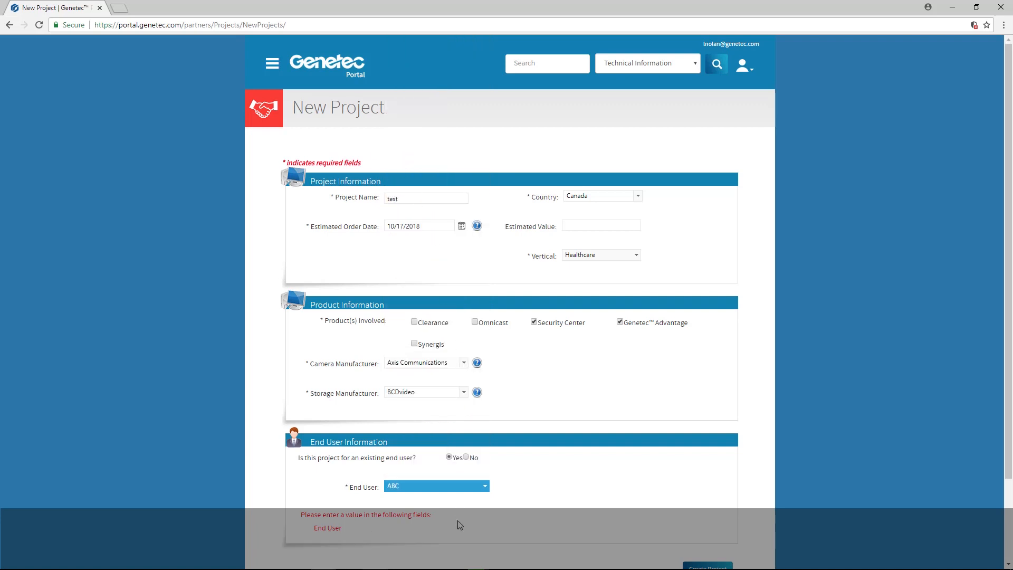
{"action": "left_click", "coordinate": [466, 457]}
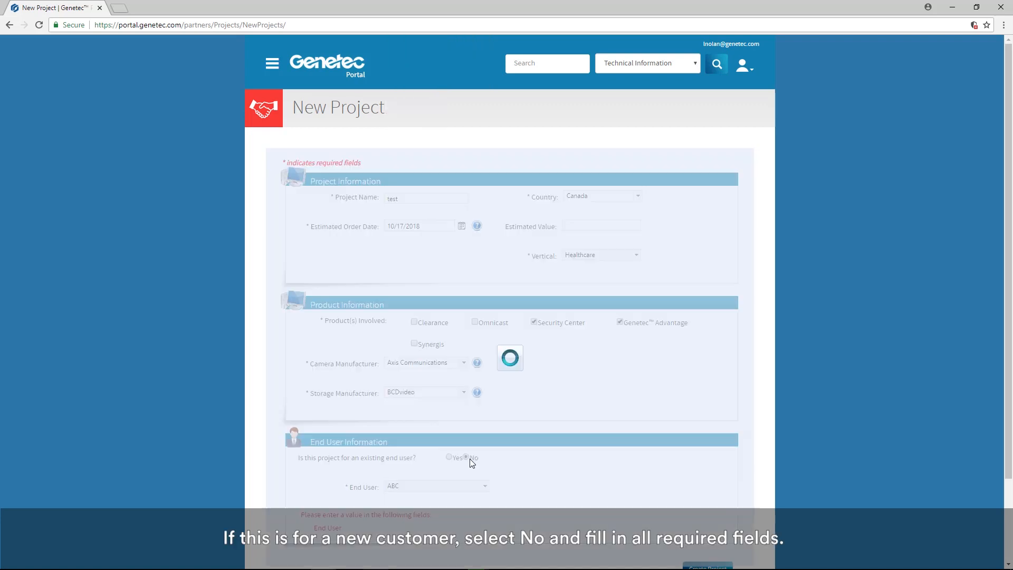
{"action": "scroll", "coordinate": [553, 442], "scroll_direction": "down", "scroll_amount": 3}
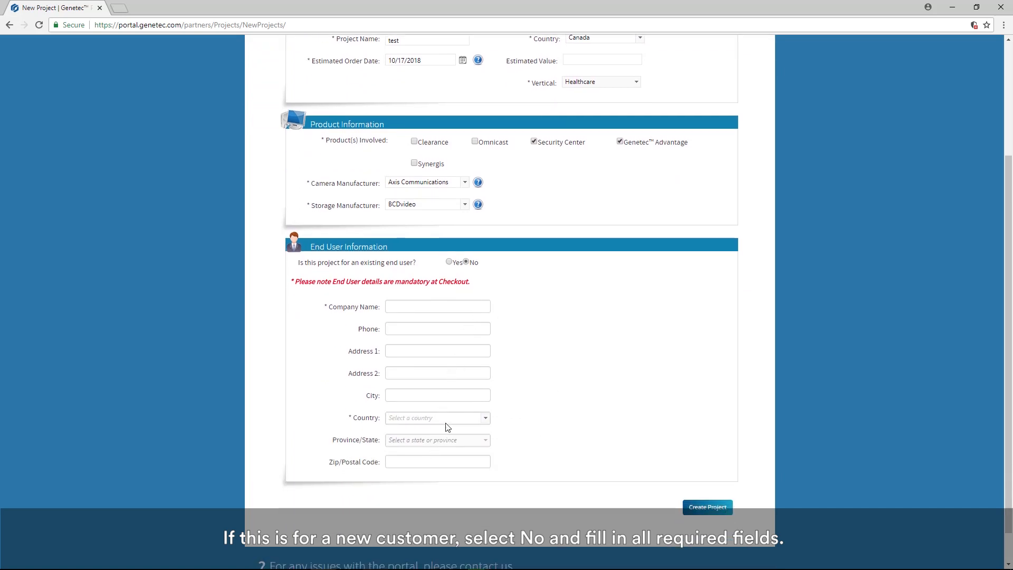
{"action": "left_click", "coordinate": [449, 261]}
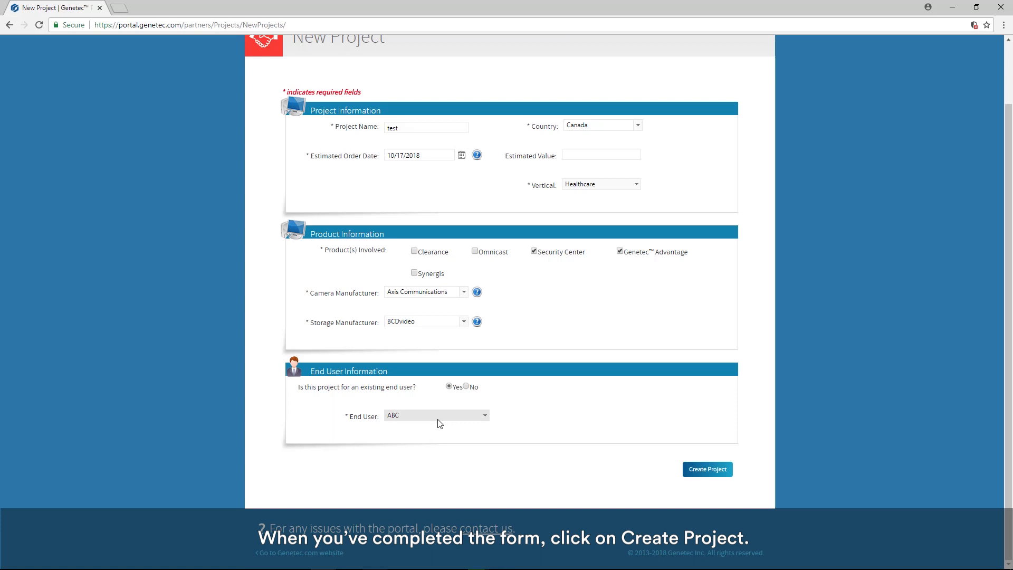
Create the project and start a quote of type New System for it
{"action": "left_click", "coordinate": [705, 471]}
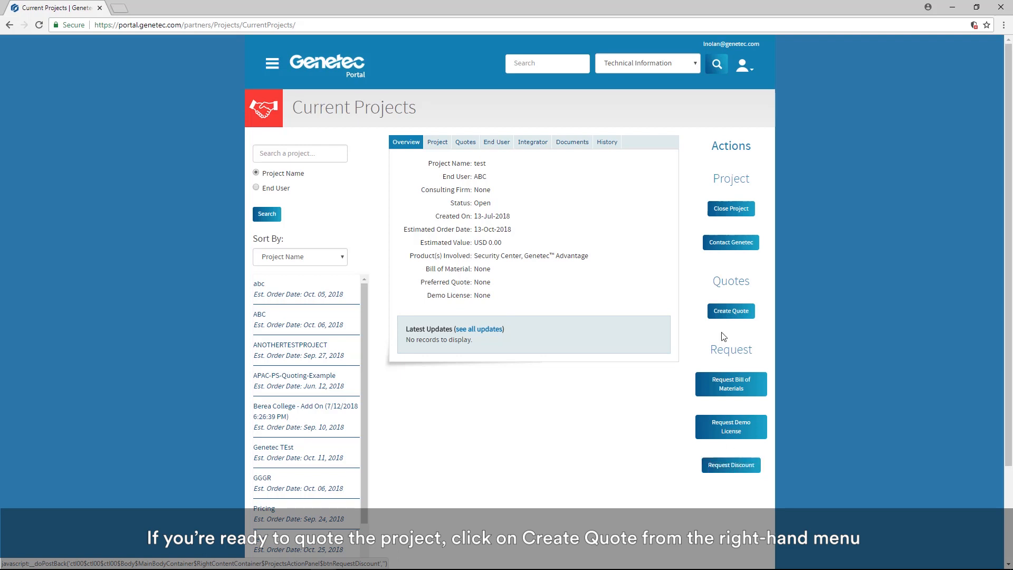
{"action": "left_click", "coordinate": [720, 312]}
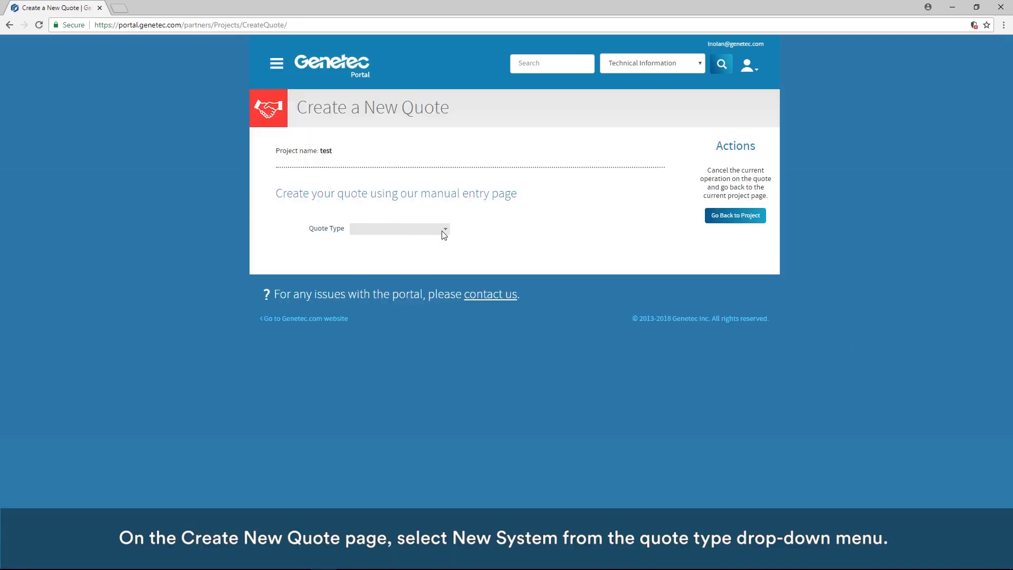
{"action": "left_click", "coordinate": [444, 232]}
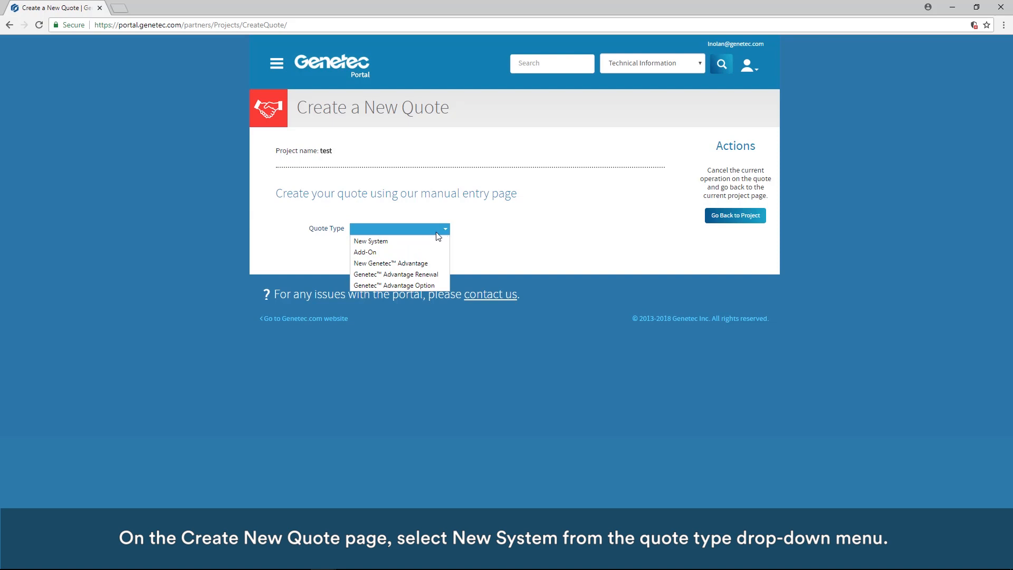
{"action": "left_click", "coordinate": [422, 241]}
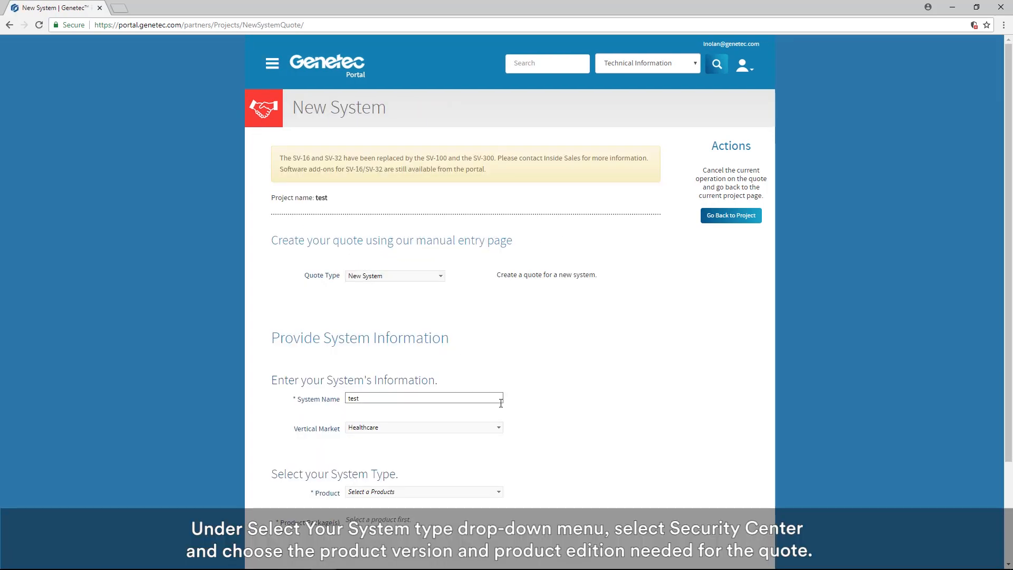
Set the system's product to Security Center with the Omnicast Enterprise and Synergis Enterprise packages, and continue to the parts selection
{"action": "scroll", "coordinate": [543, 355], "scroll_direction": "down", "scroll_amount": 2}
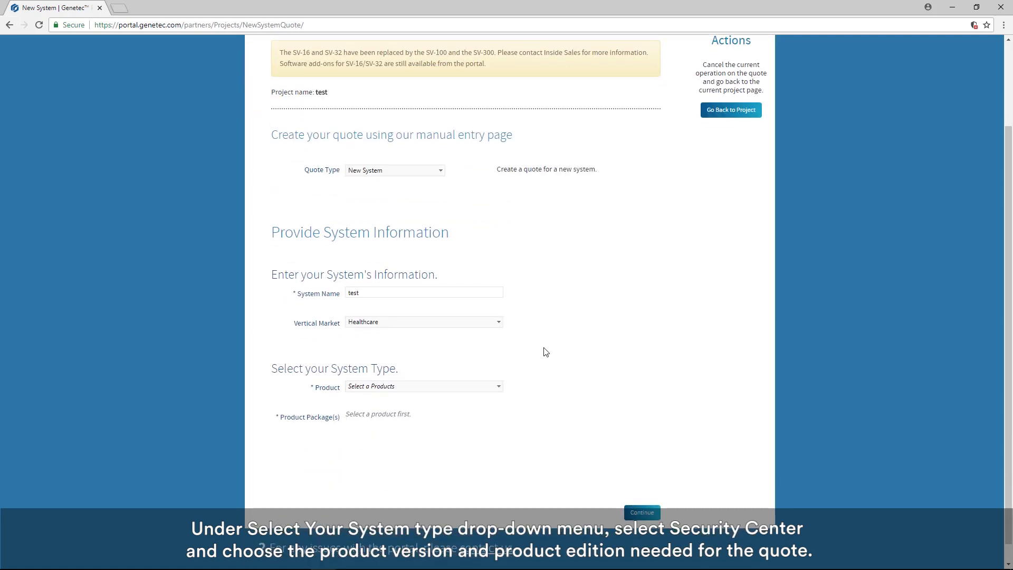
{"action": "left_click", "coordinate": [496, 385]}
{"action": "left_click", "coordinate": [418, 409]}
{"action": "scroll", "coordinate": [603, 413], "scroll_direction": "down", "scroll_amount": 1}
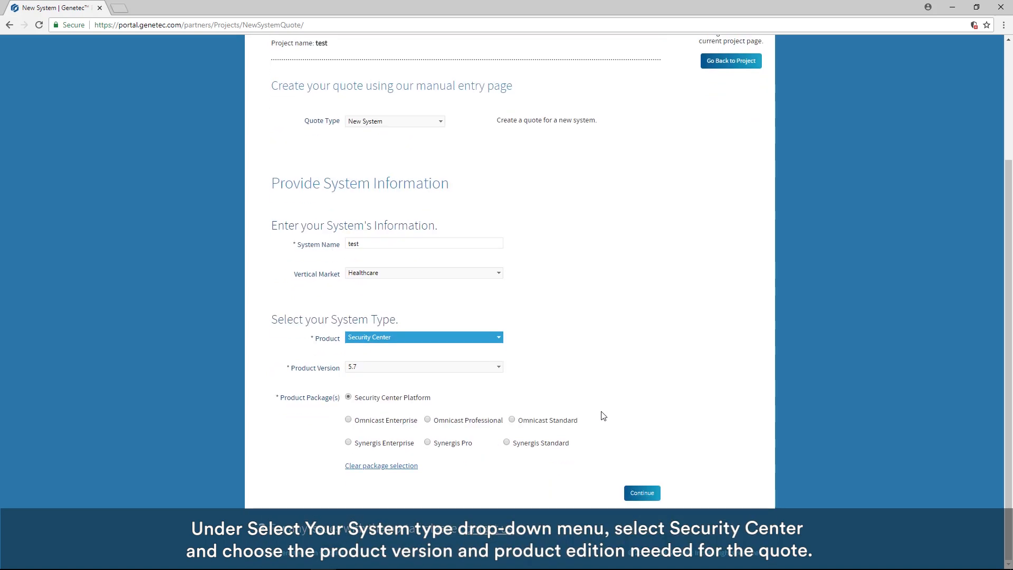
{"action": "left_click", "coordinate": [347, 420]}
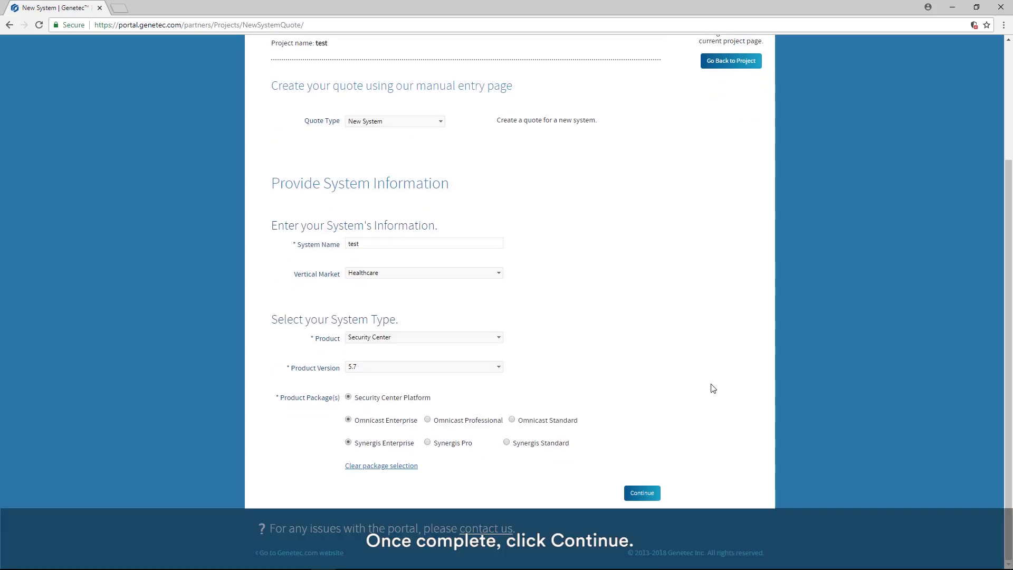
{"action": "left_click", "coordinate": [641, 492]}
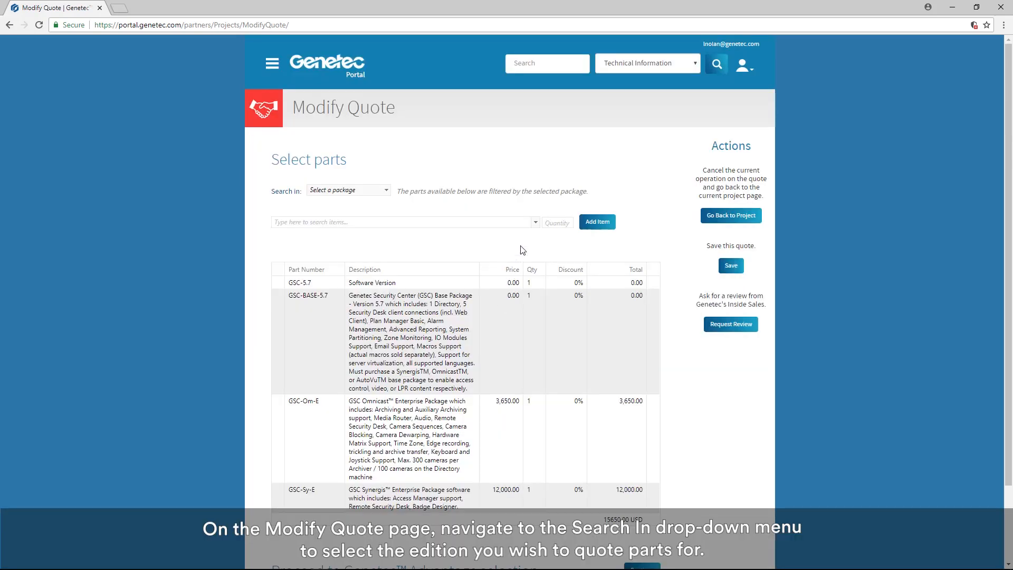
Add the GSC-1MobileU mobile app connection from the Security Center Platform package to the quote
{"action": "left_click", "coordinate": [386, 191]}
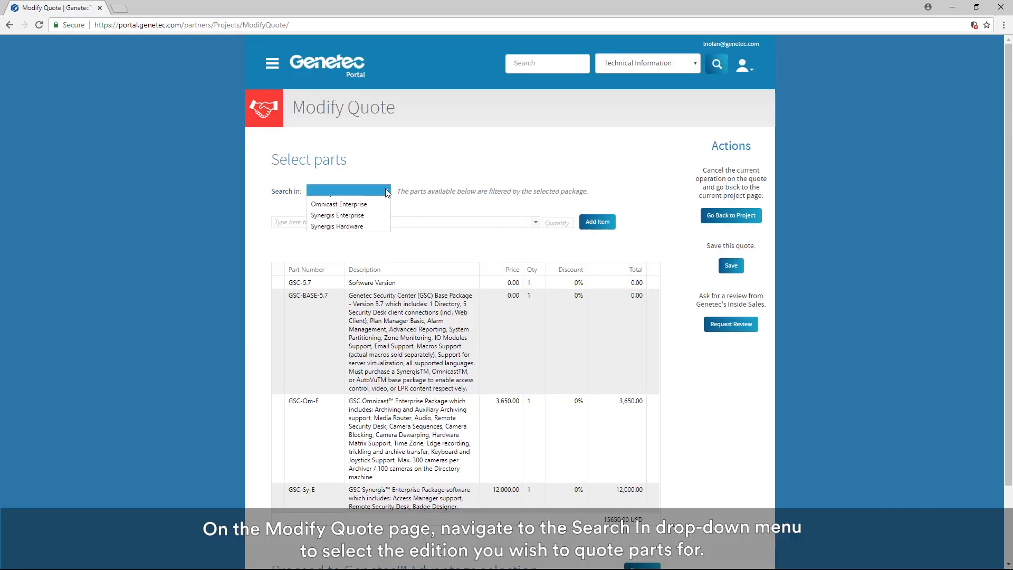
{"action": "left_click", "coordinate": [377, 203]}
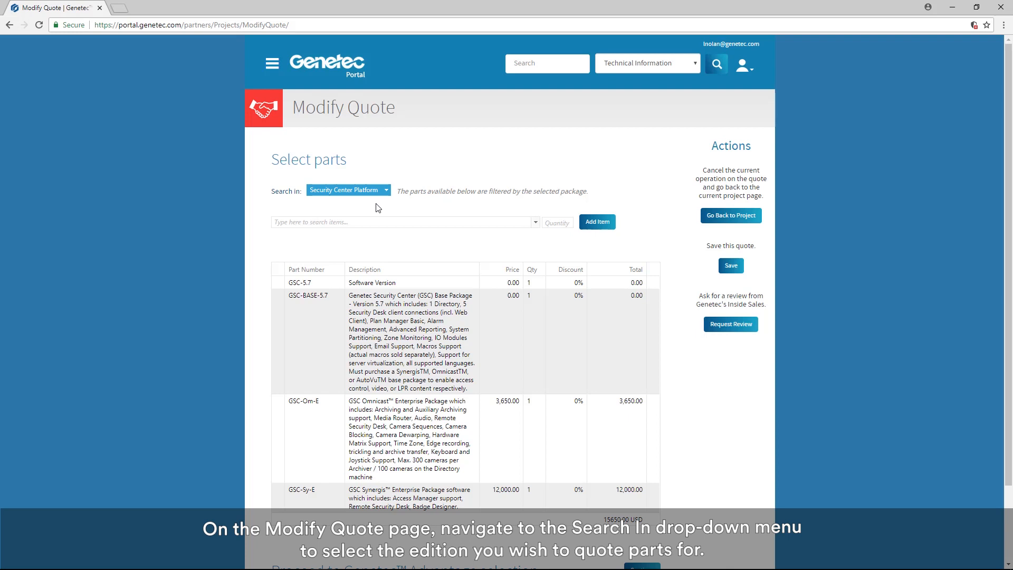
{"action": "left_click", "coordinate": [533, 224]}
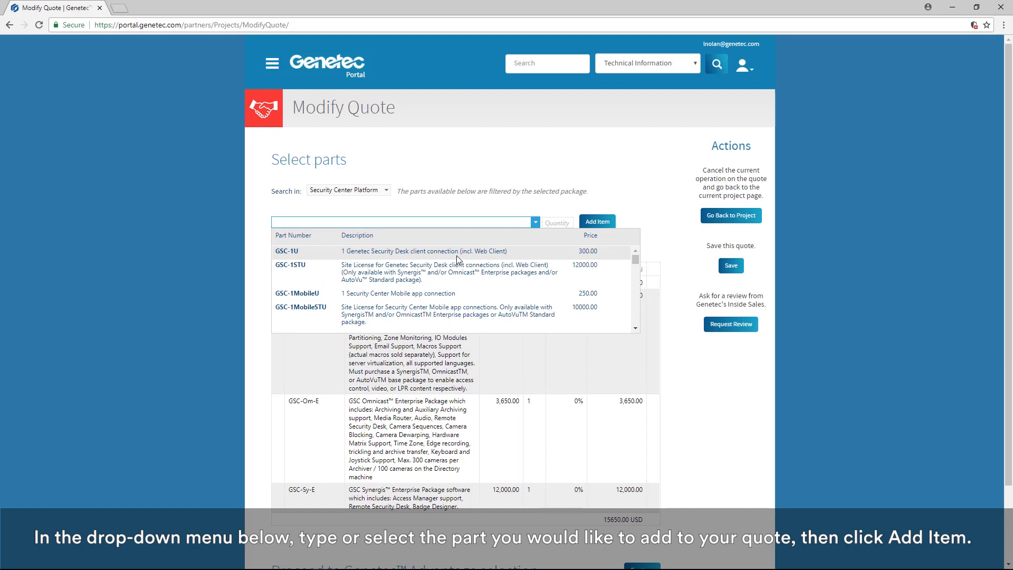
{"action": "left_click", "coordinate": [448, 293]}
{"action": "left_click", "coordinate": [581, 221]}
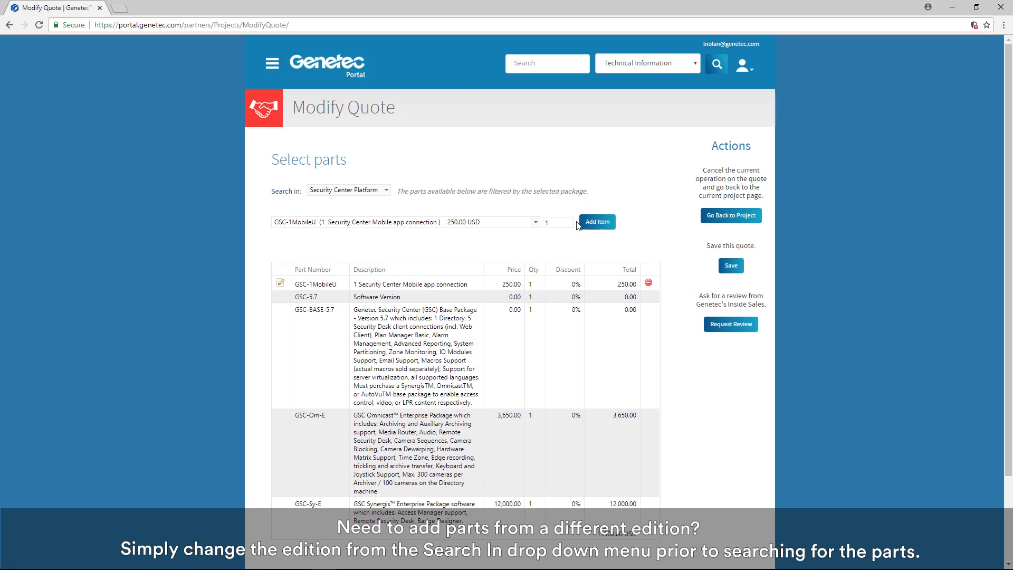
Add 10 GSC-Om-E-1C camera connections from the Omnicast Enterprise package to the quote
{"action": "left_click", "coordinate": [386, 190]}
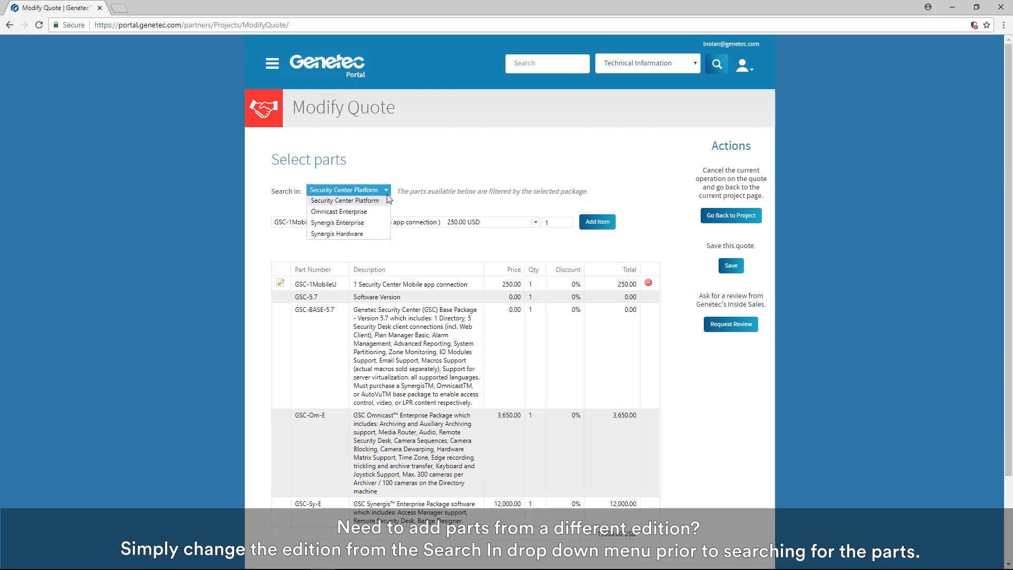
{"action": "left_click", "coordinate": [338, 211]}
{"action": "left_click", "coordinate": [511, 222]}
{"action": "left_click", "coordinate": [511, 245]}
{"action": "left_click", "coordinate": [555, 222]}
{"action": "type", "text": "0"}
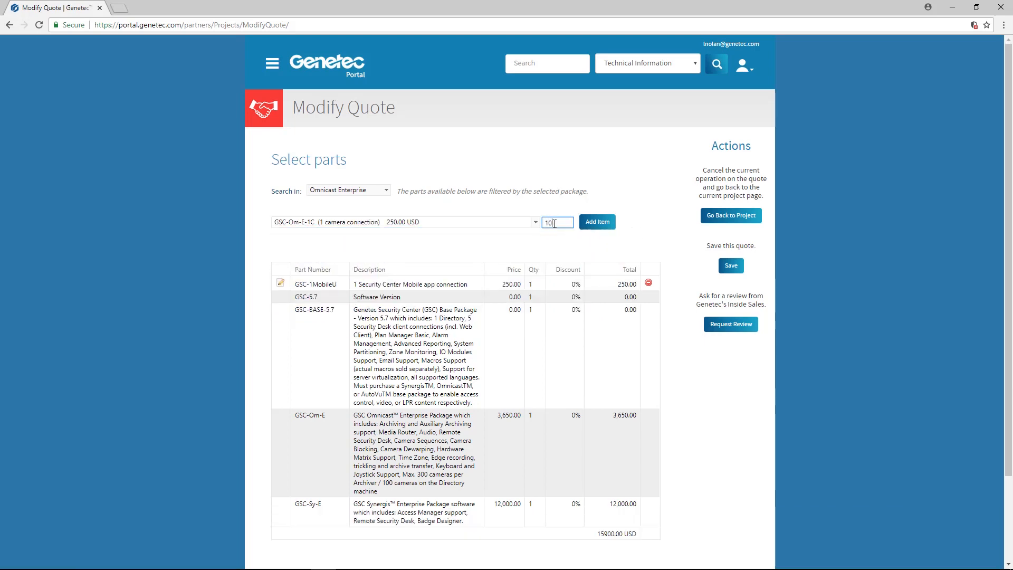
{"action": "left_click", "coordinate": [584, 228]}
Proceed to the Genetec Advantage selection and set the year term to 5 years
{"action": "scroll", "coordinate": [743, 439], "scroll_direction": "down", "scroll_amount": 2}
{"action": "left_click", "coordinate": [641, 484]}
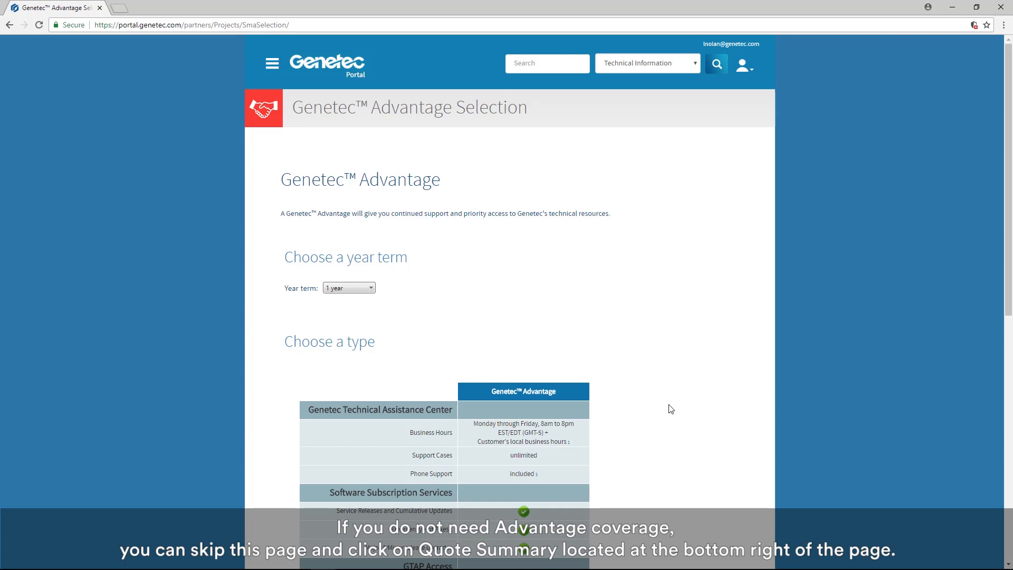
{"action": "scroll", "coordinate": [670, 409], "scroll_direction": "down", "scroll_amount": 9}
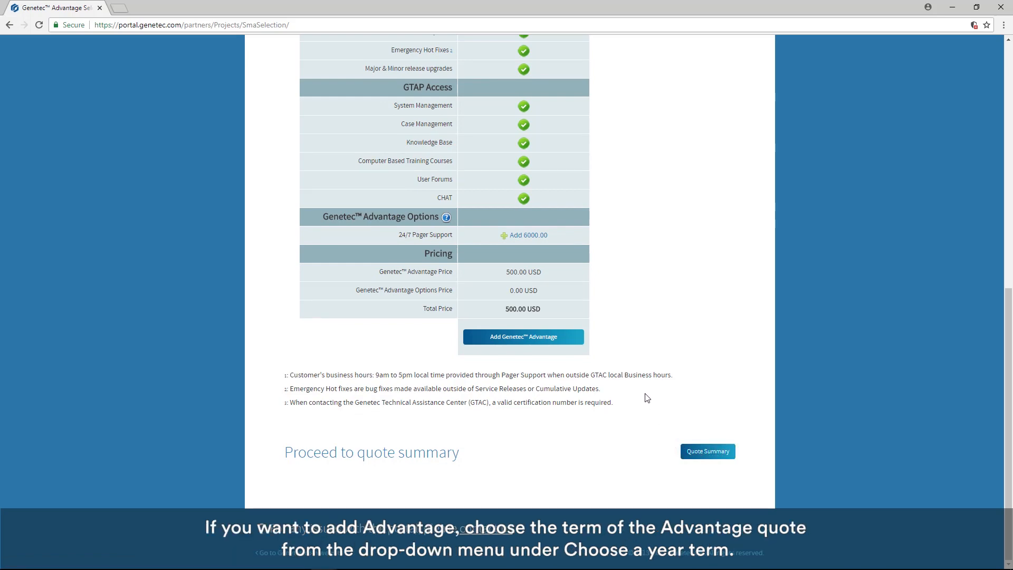
{"action": "scroll", "coordinate": [644, 393], "scroll_direction": "up", "scroll_amount": 7}
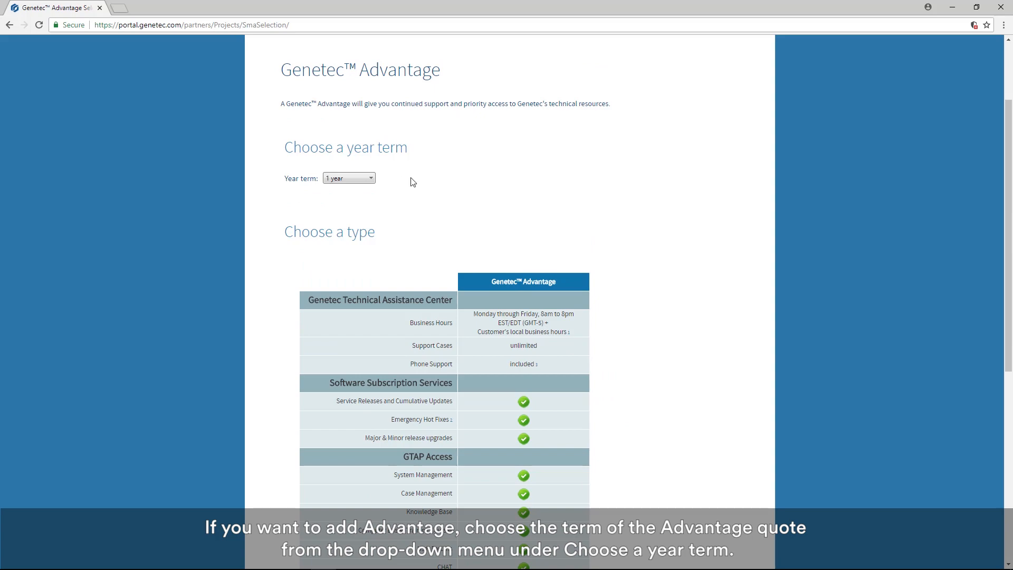
{"action": "left_click", "coordinate": [370, 178]}
{"action": "left_click", "coordinate": [350, 232]}
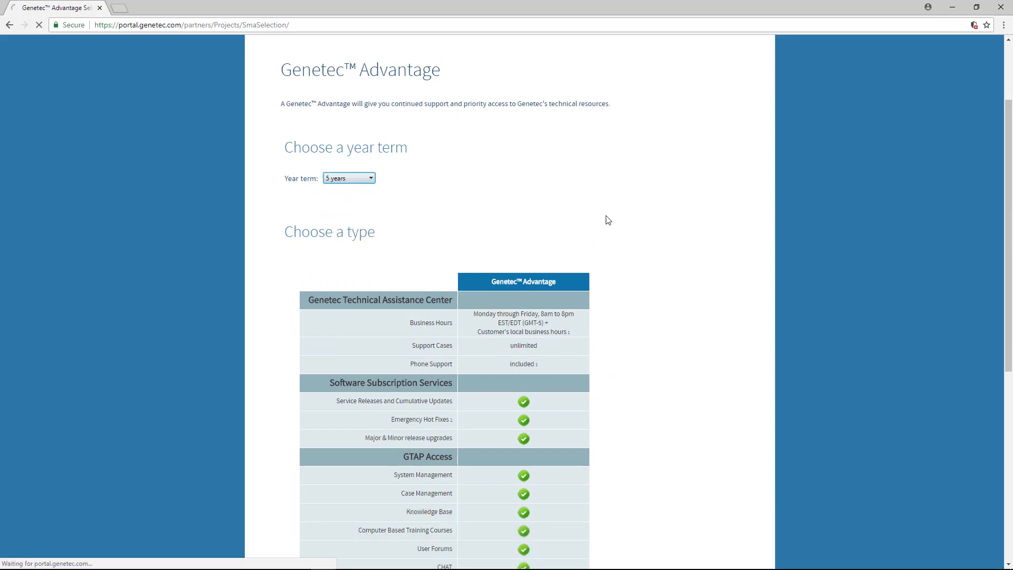
Add Genetec Advantage with 24/7 Pager Support to the quote and proceed to the quote summary
{"action": "scroll", "coordinate": [653, 243], "scroll_direction": "down", "scroll_amount": 4}
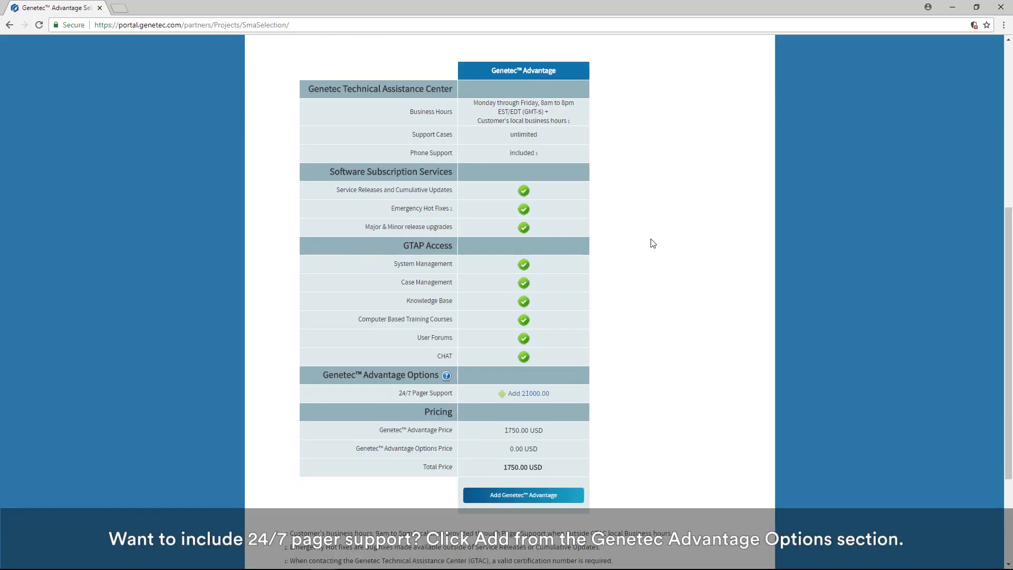
{"action": "left_click", "coordinate": [502, 393]}
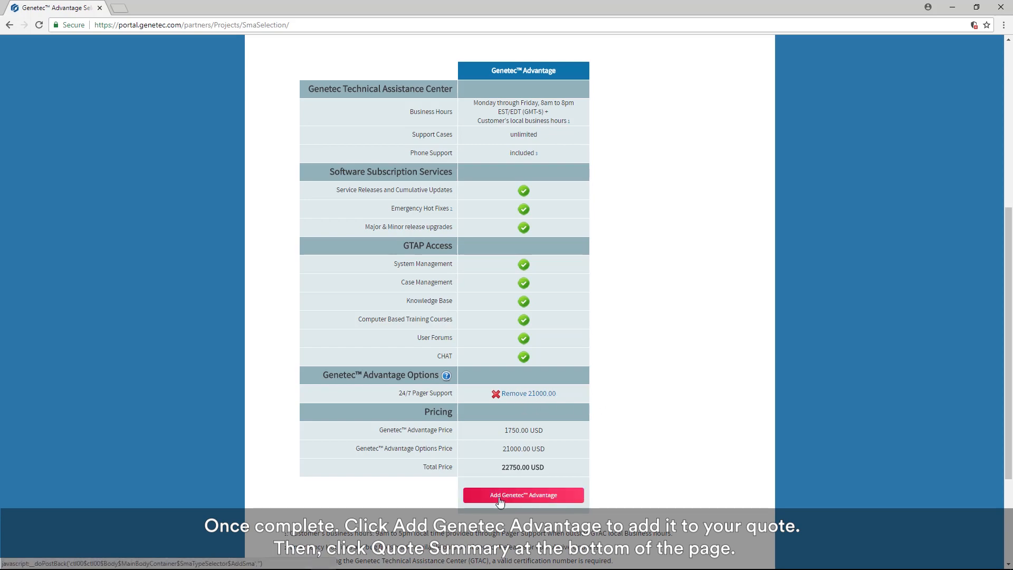
{"action": "left_click", "coordinate": [523, 495]}
{"action": "scroll", "coordinate": [760, 469], "scroll_direction": "down", "scroll_amount": 3}
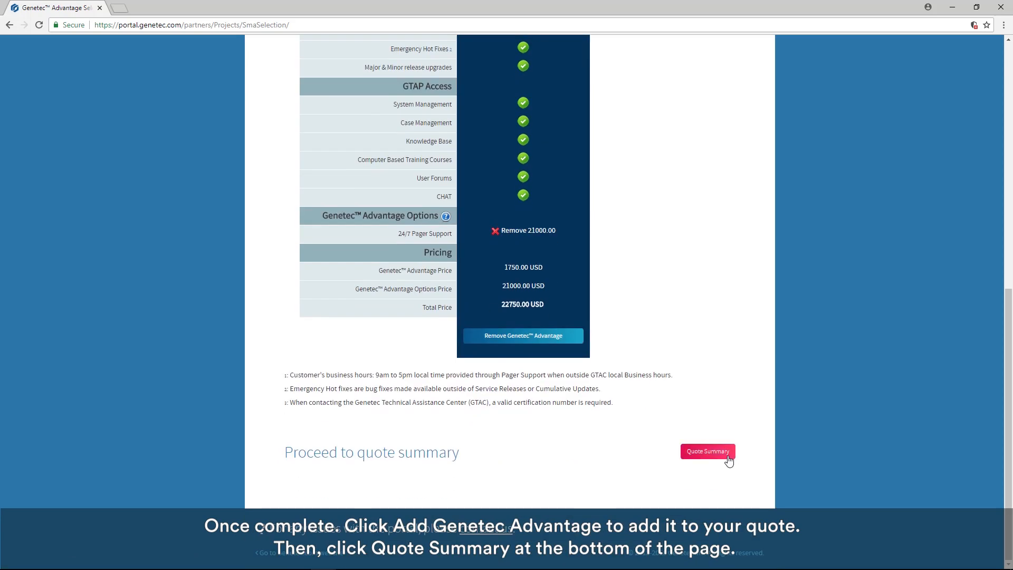
{"action": "left_click", "coordinate": [728, 457]}
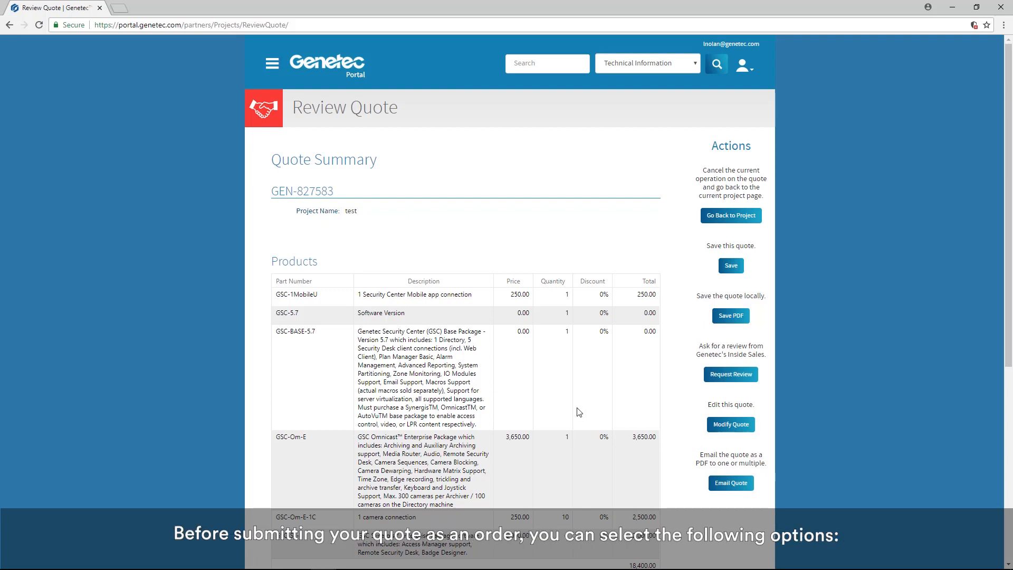
Review the quote summary, proceed to checkout and agree to the disclaimer notice
{"action": "scroll", "coordinate": [578, 412], "scroll_direction": "down", "scroll_amount": 5}
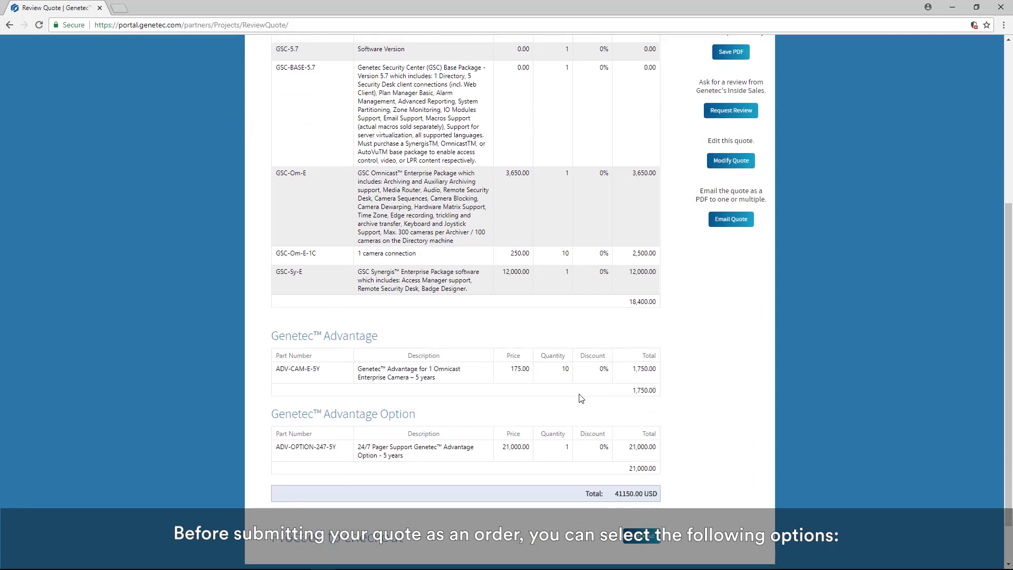
{"action": "scroll", "coordinate": [578, 401], "scroll_direction": "up", "scroll_amount": 4}
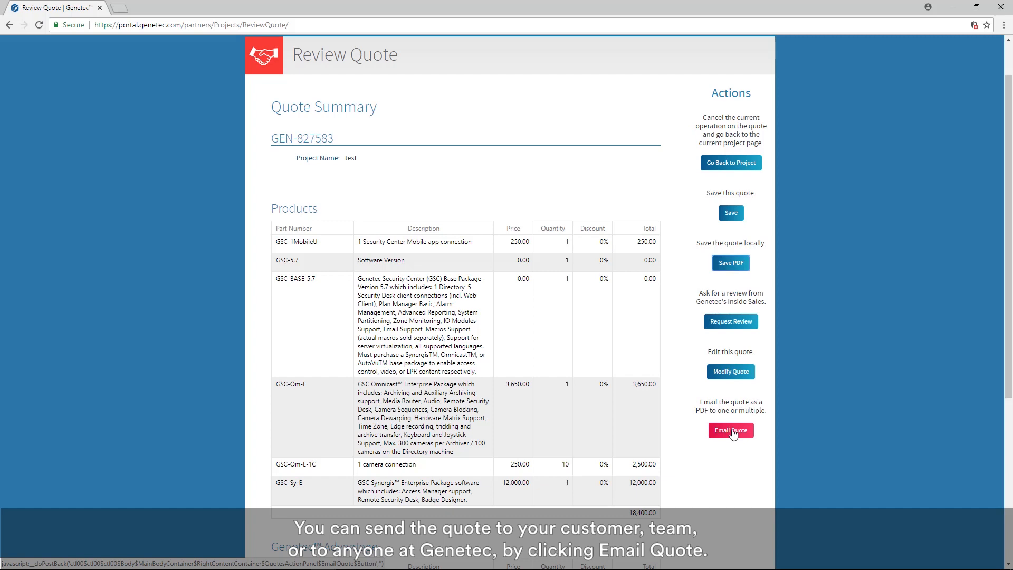
{"action": "scroll", "coordinate": [723, 474], "scroll_direction": "down", "scroll_amount": 4}
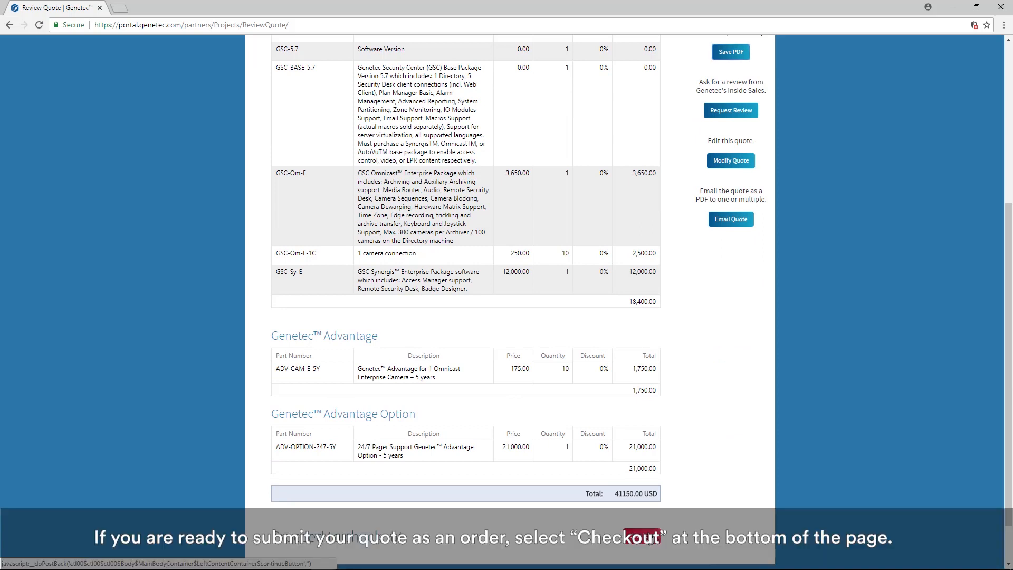
{"action": "left_click", "coordinate": [649, 537]}
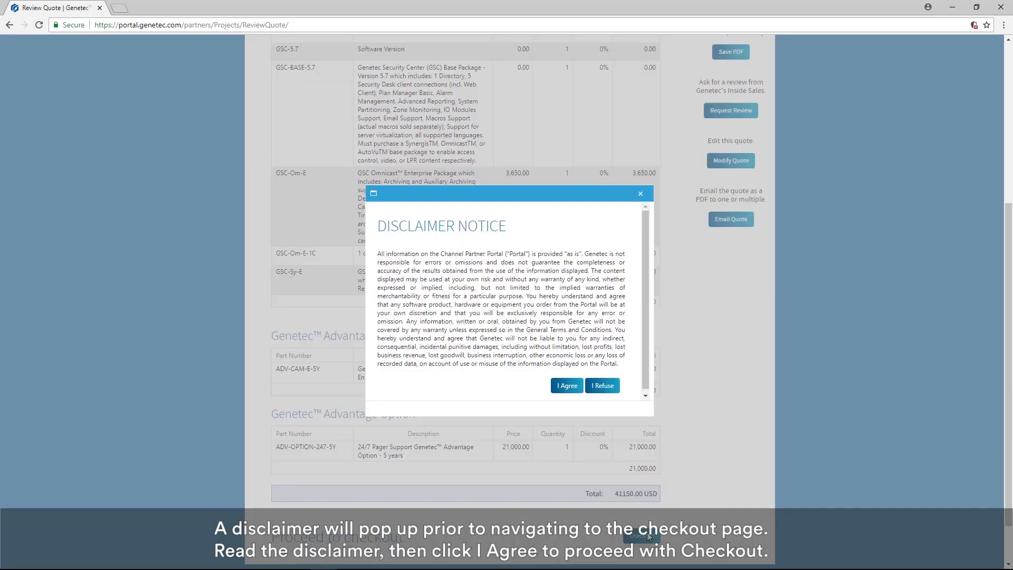
{"action": "left_click", "coordinate": [566, 386]}
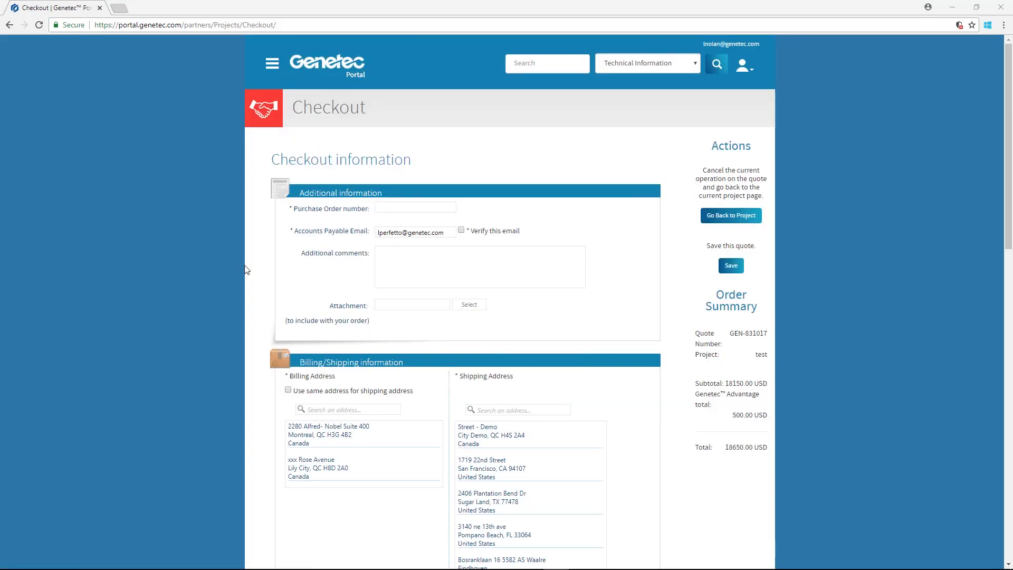
Enter the purchase order number and add the comment "discount 25%" to the checkout information
{"action": "left_click", "coordinate": [379, 206]}
{"action": "type", "text": "123456"}
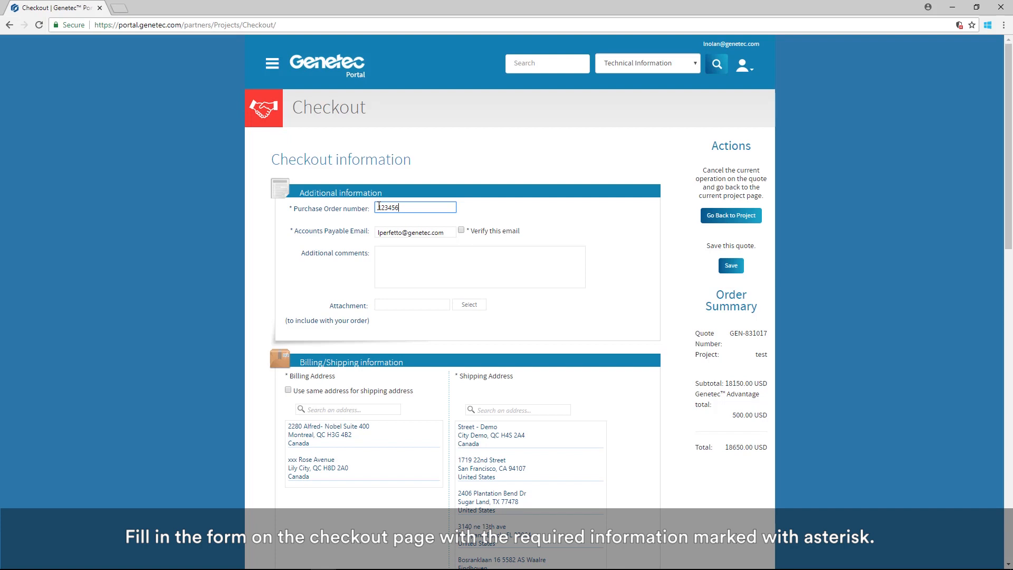
{"action": "left_click", "coordinate": [422, 264]}
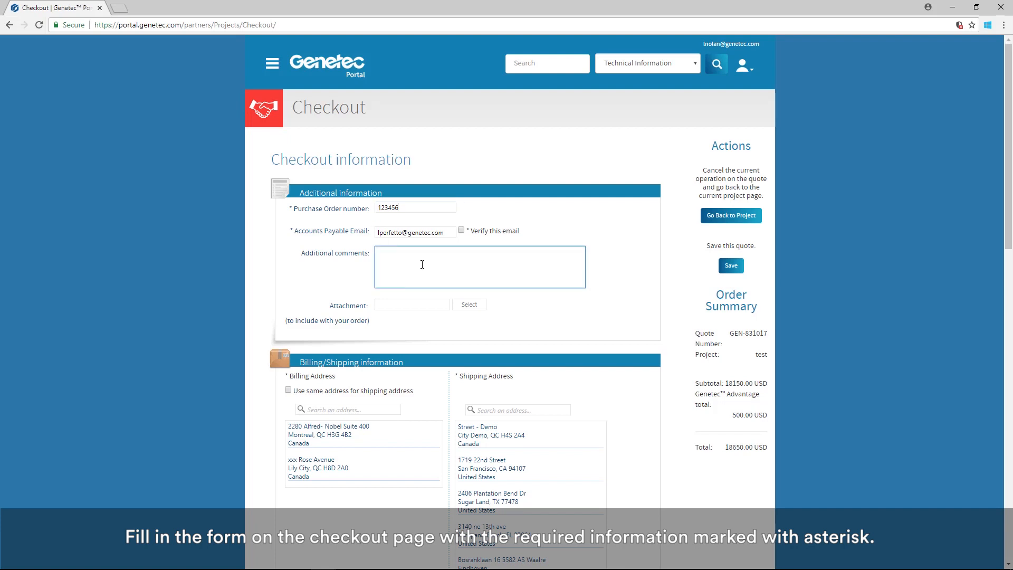
{"action": "type", "text": "discoun"}
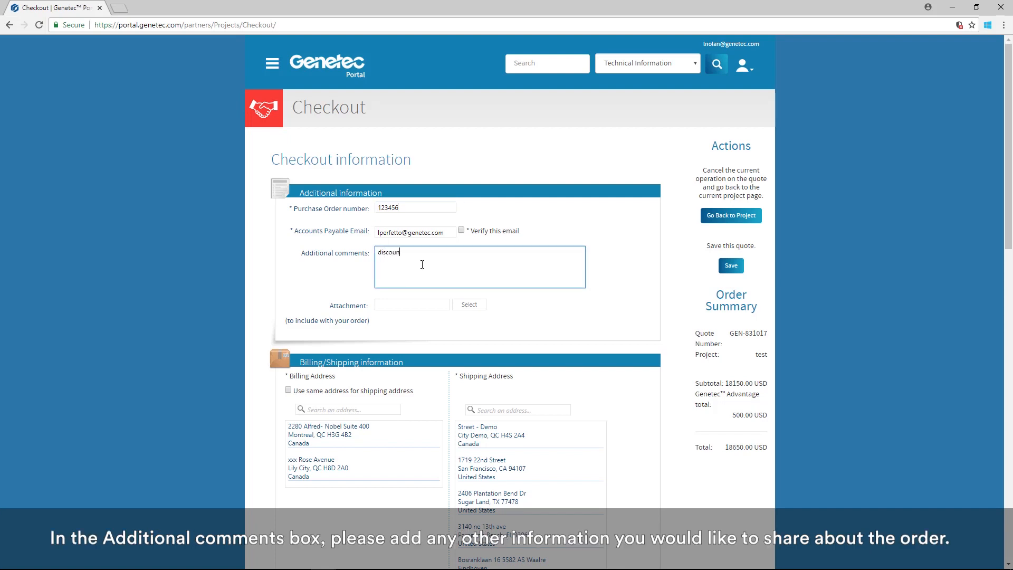
{"action": "type", "text": "t 25%"}
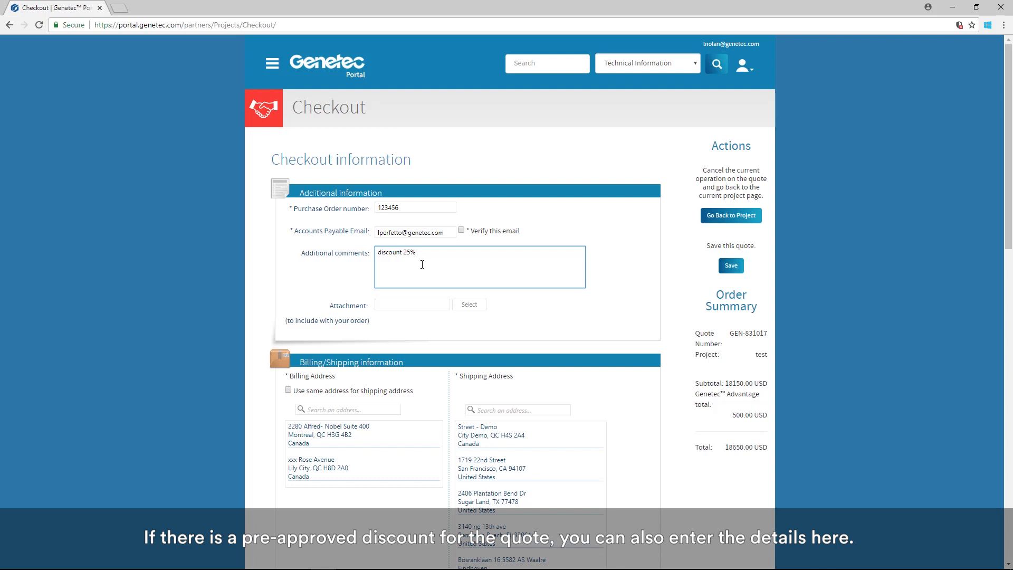
Use the same address for billing and shipping, and select the first listed billing address
{"action": "left_click", "coordinate": [288, 389]}
{"action": "left_click", "coordinate": [308, 432]}
Complete the end user account information for company ABC with the address, province Québec and postal code, and place the order
{"action": "scroll", "coordinate": [369, 464], "scroll_direction": "down", "scroll_amount": 4}
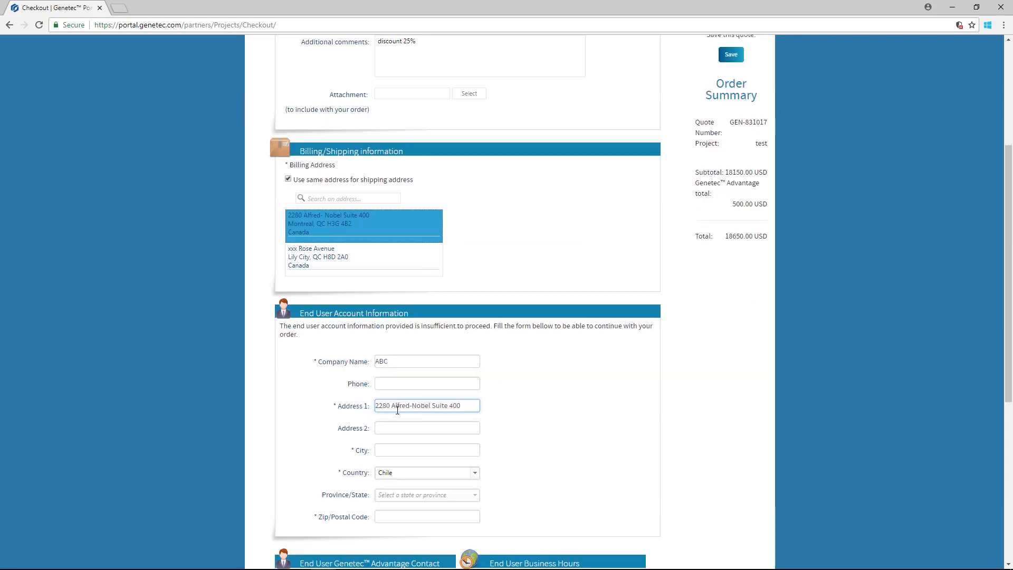
{"action": "left_click", "coordinate": [422, 494]}
{"action": "left_click", "coordinate": [427, 516]}
{"action": "type", "text": "h94j6l"}
{"action": "scroll", "coordinate": [474, 369], "scroll_direction": "down", "scroll_amount": 3}
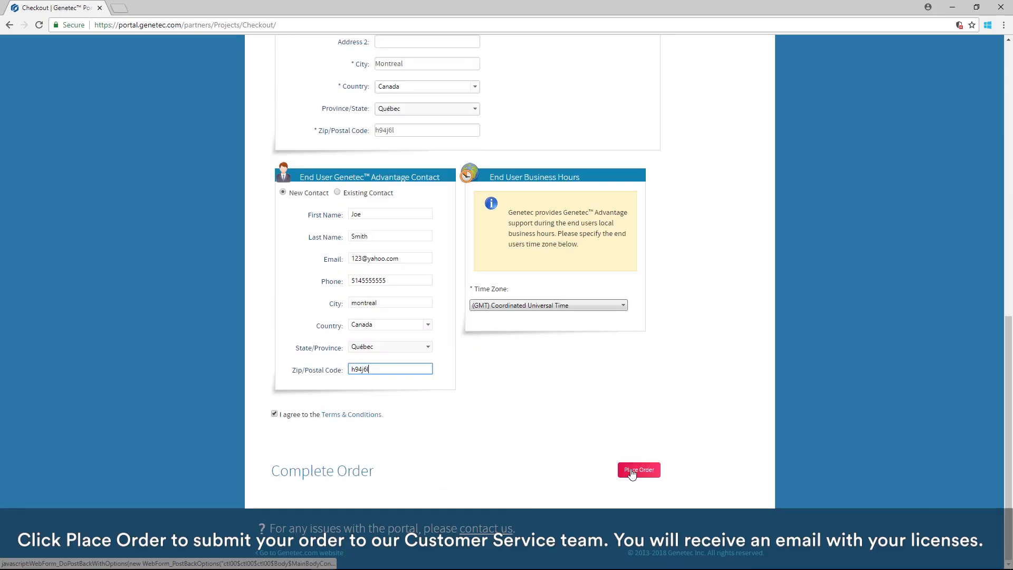
{"action": "left_click", "coordinate": [632, 472]}
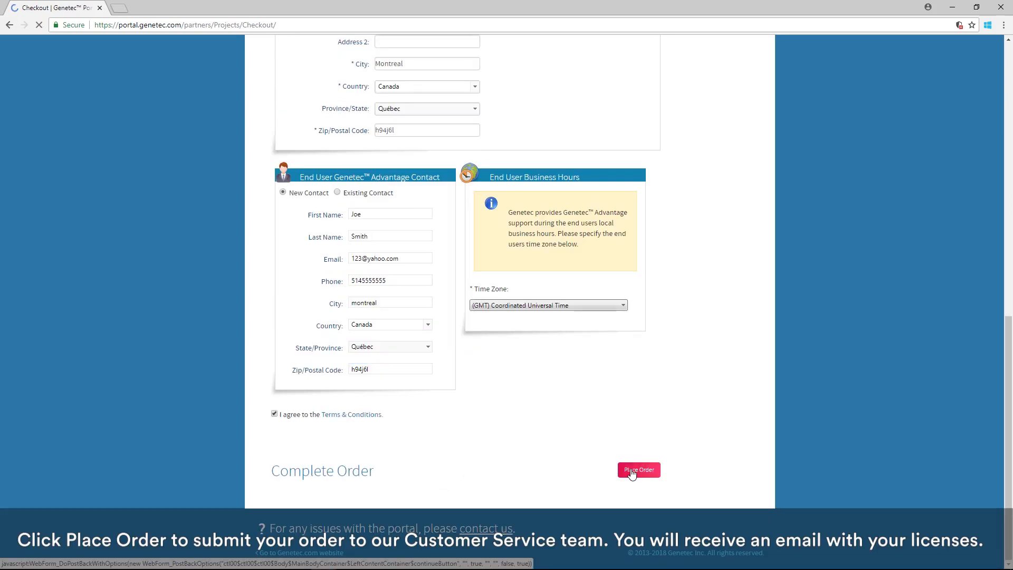